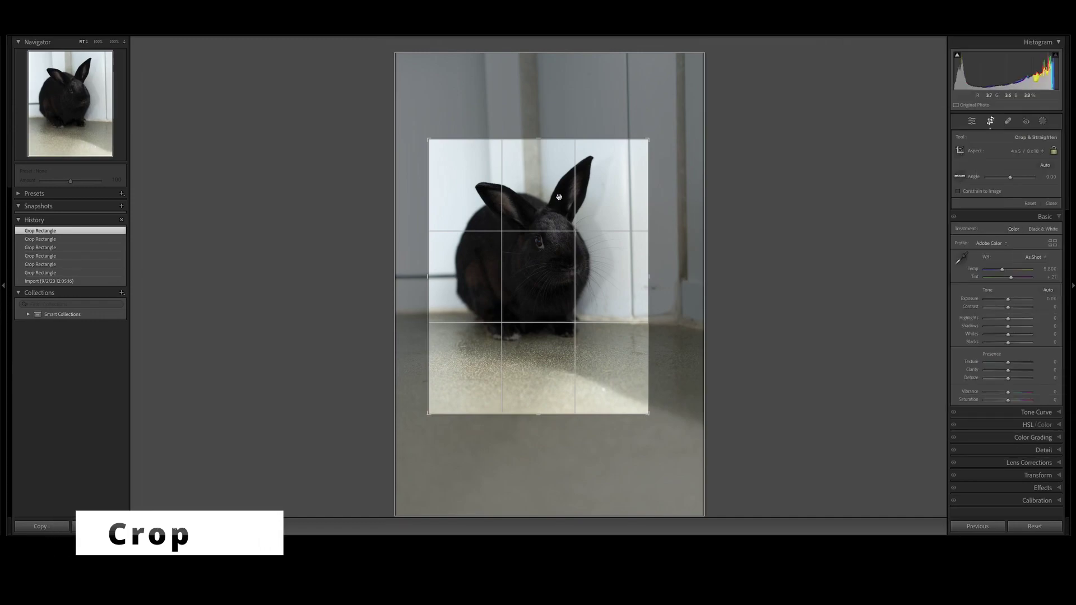
- Set a custom white balance by sampling the white wall, and check the colours with saturation at +100 before resetting it
key(w)
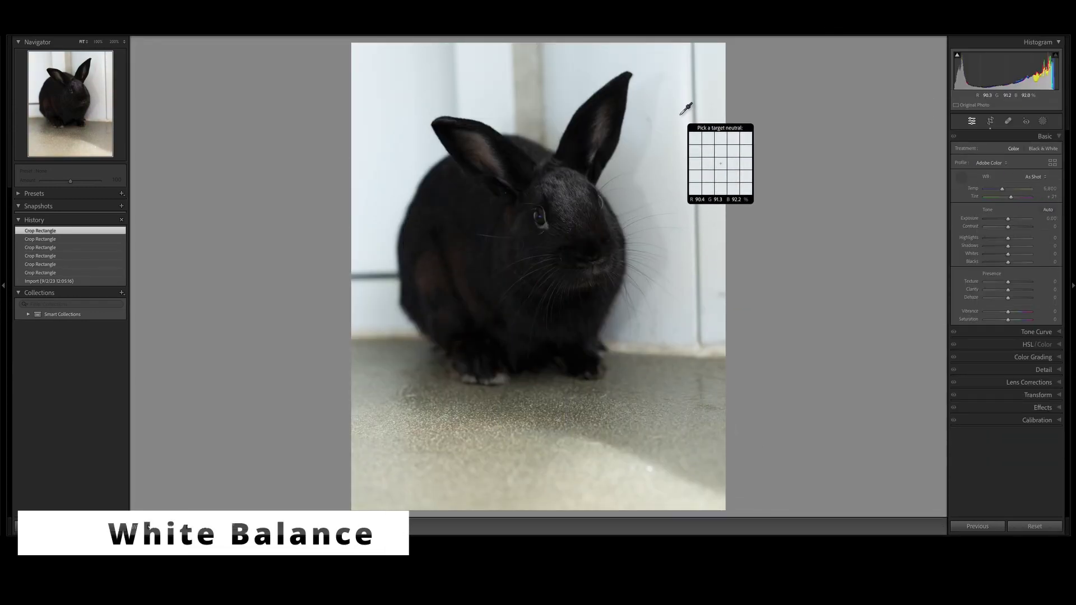
click(367, 110)
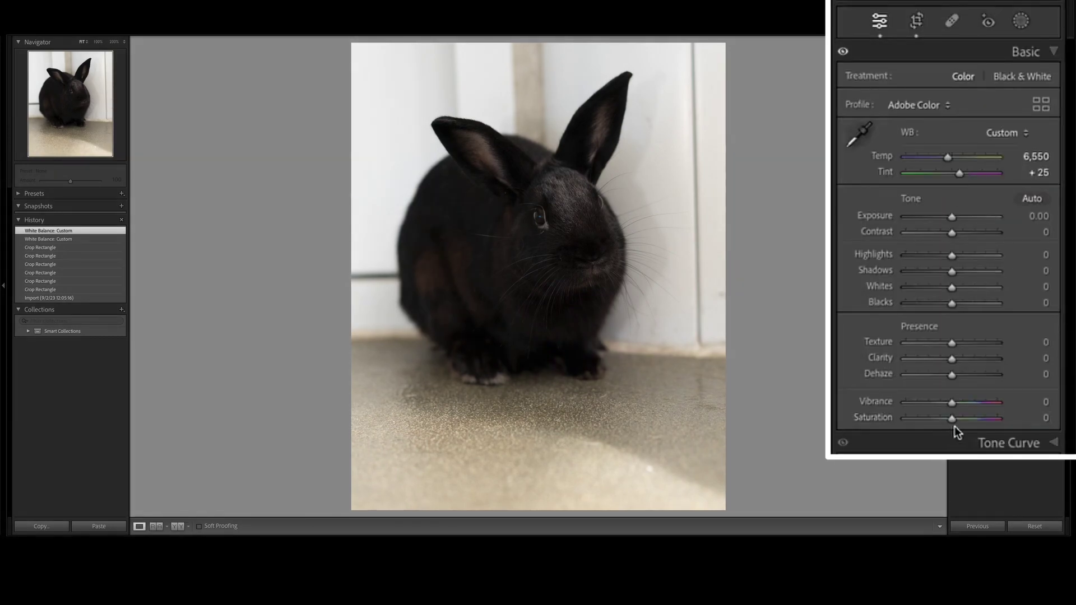
drag(952, 419, 998, 419)
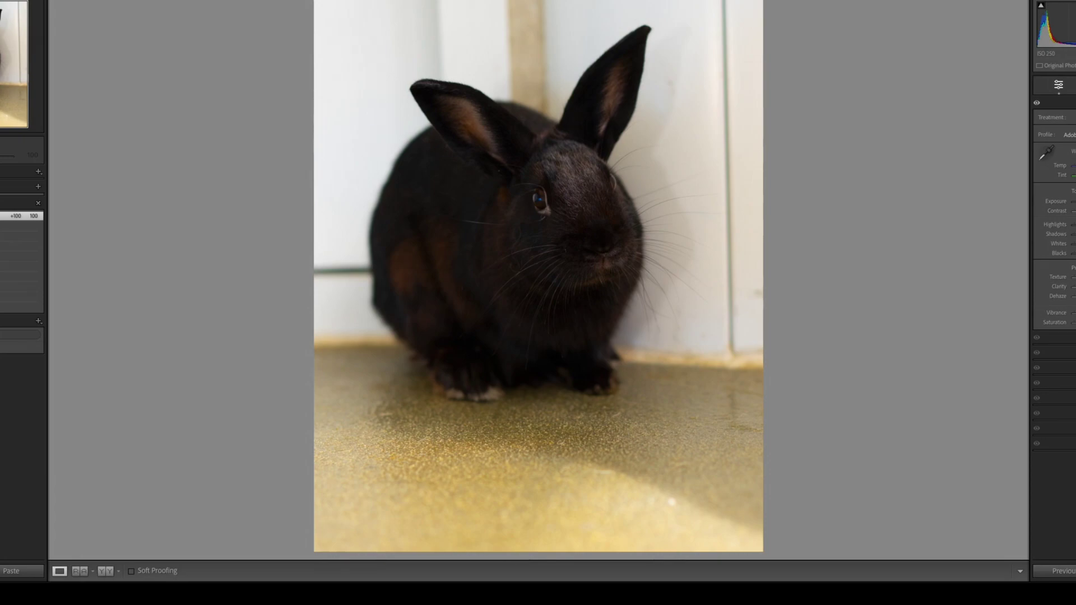
double_click(1032, 320)
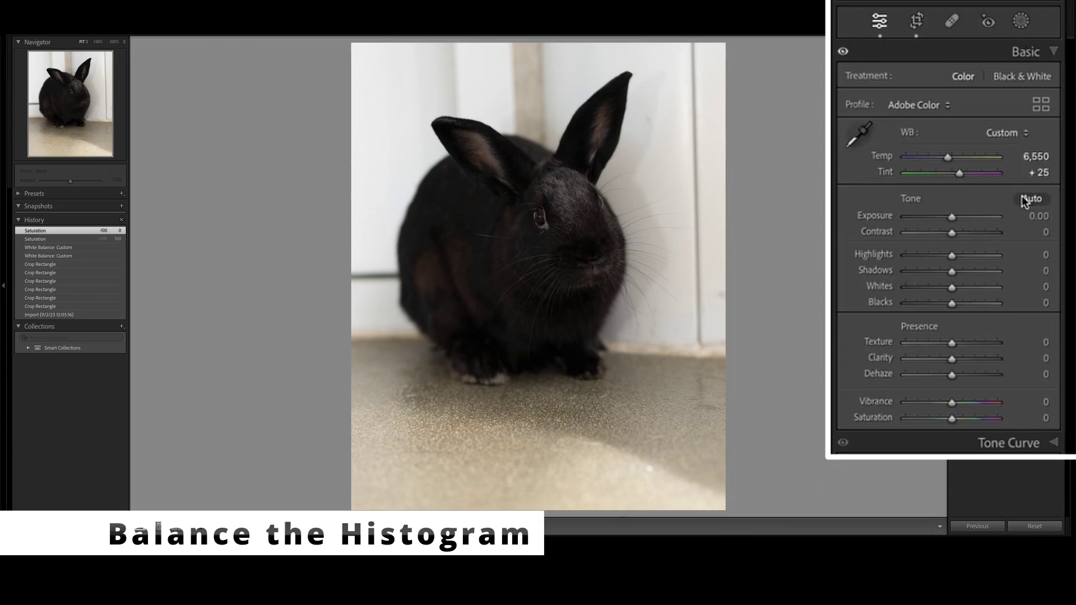
- Apply the automatic tone settings and add a subject mask over the rabbit
click(1047, 210)
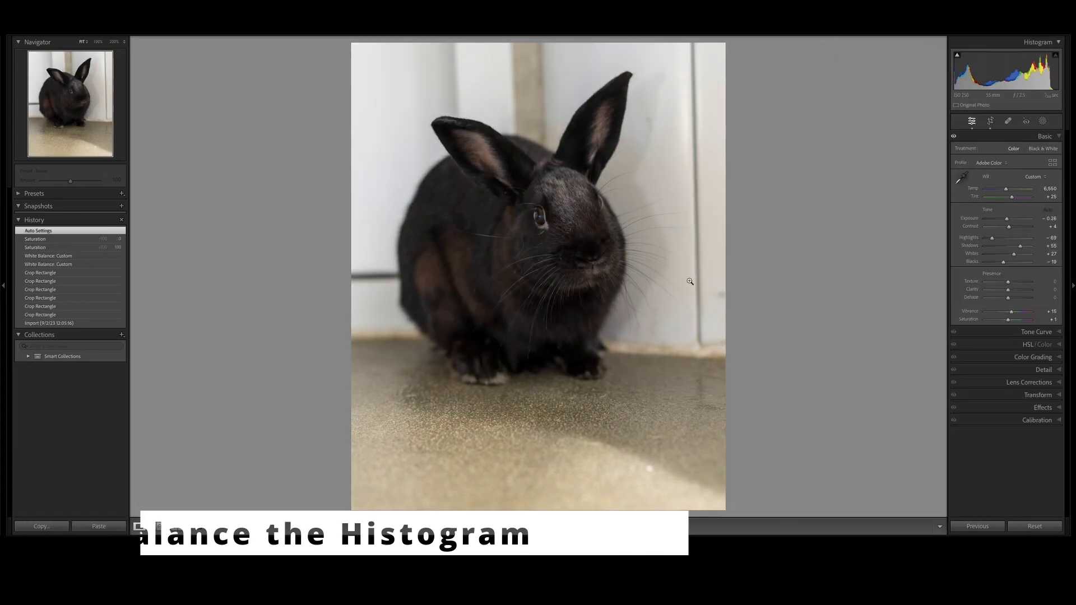
click(1042, 120)
click(877, 92)
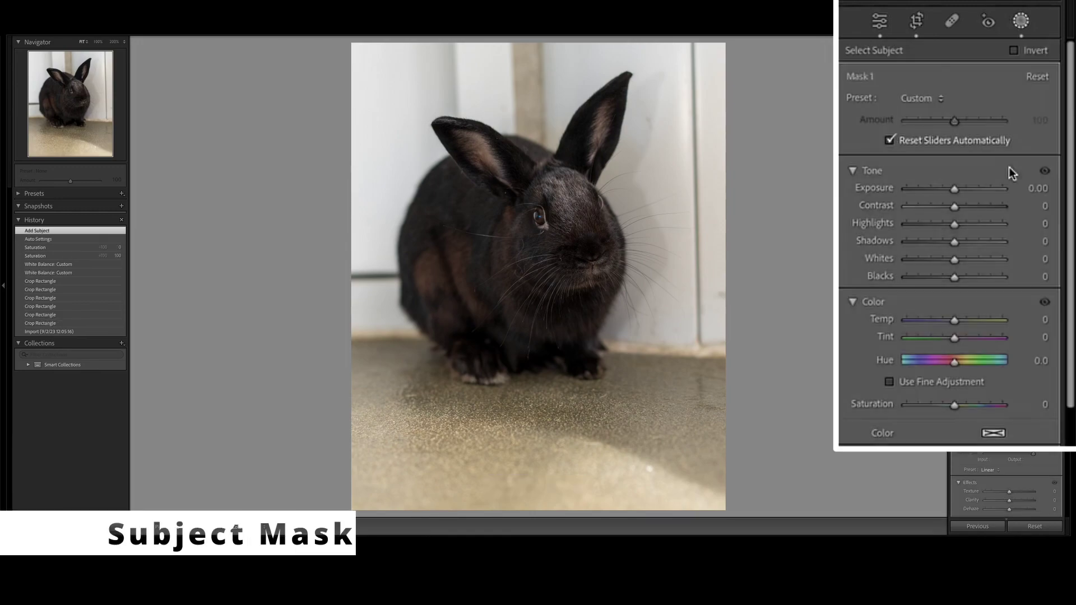
- Apply the custom dog contrast, texture, clarity and dehaze preset to the rabbit mask and fine-tune the mask's exposure
click(994, 160)
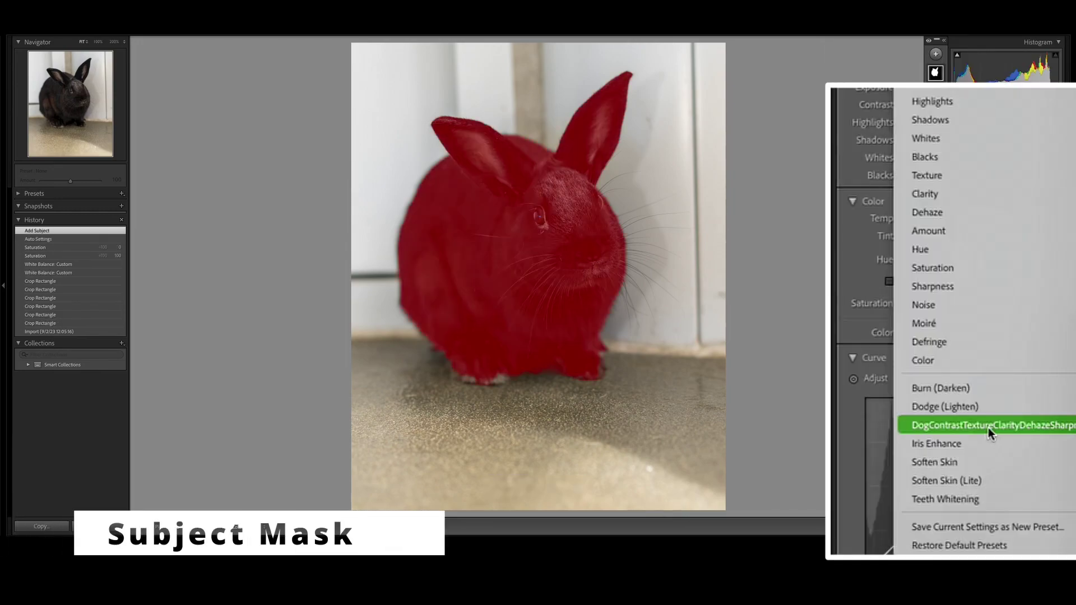
click(1011, 374)
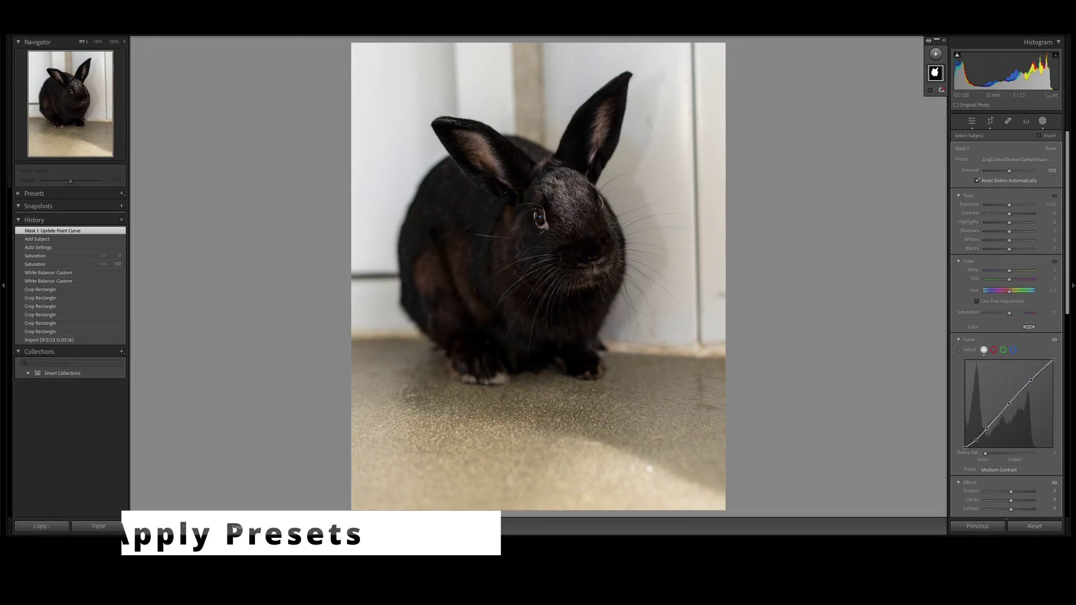
drag(1039, 203, 1047, 203)
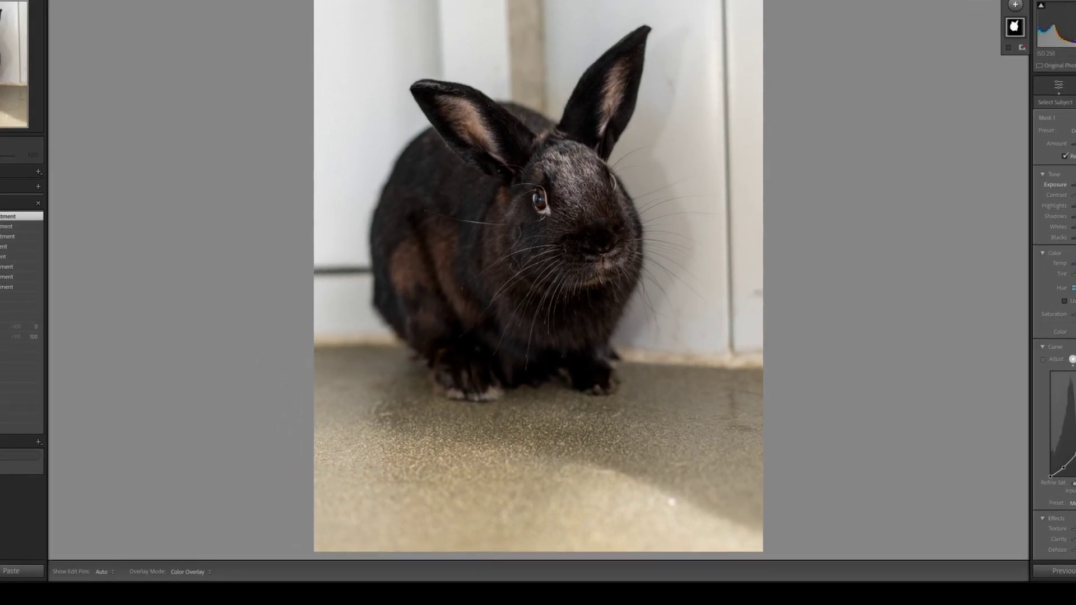
- Close masking and open the photo in Photoshop for further editing
key(shift+w)
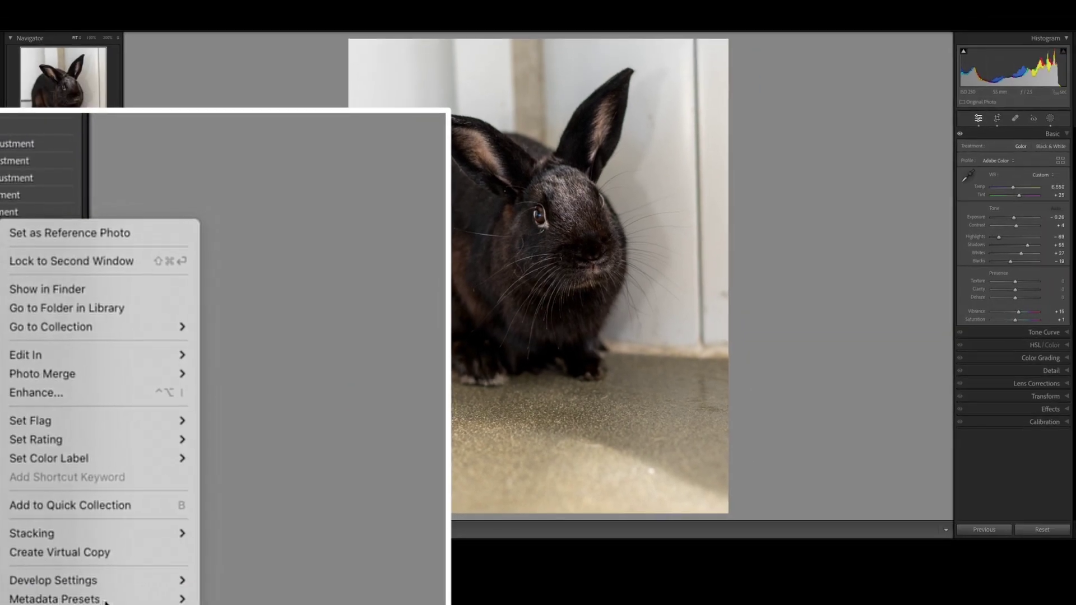
mouse_move(140, 359)
click(254, 358)
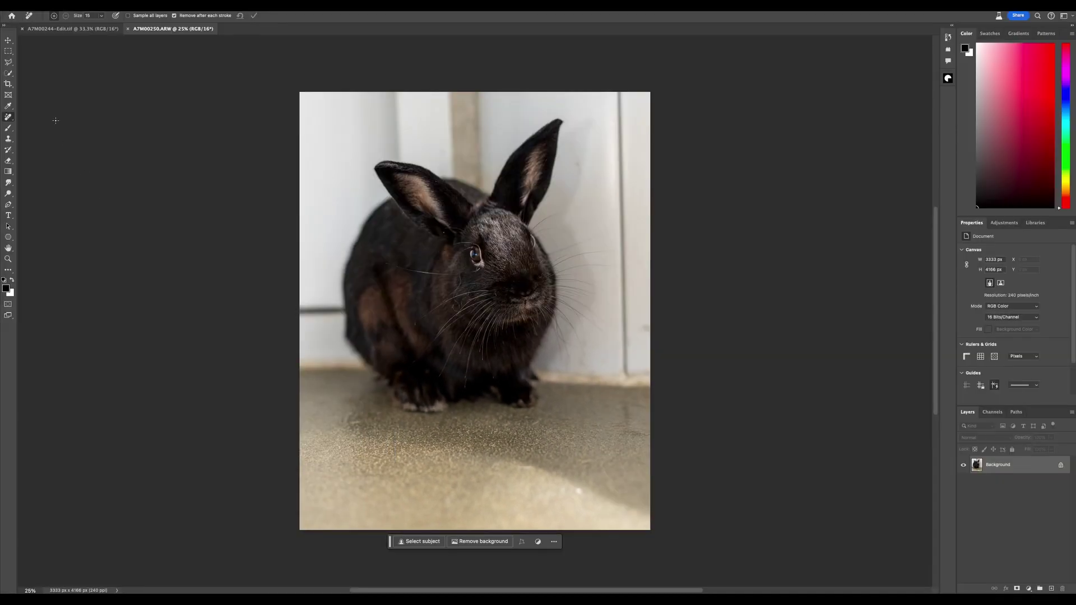
- Switch subject selection to Cloud (Detailed results) and select the rabbit
click(8, 74)
click(271, 18)
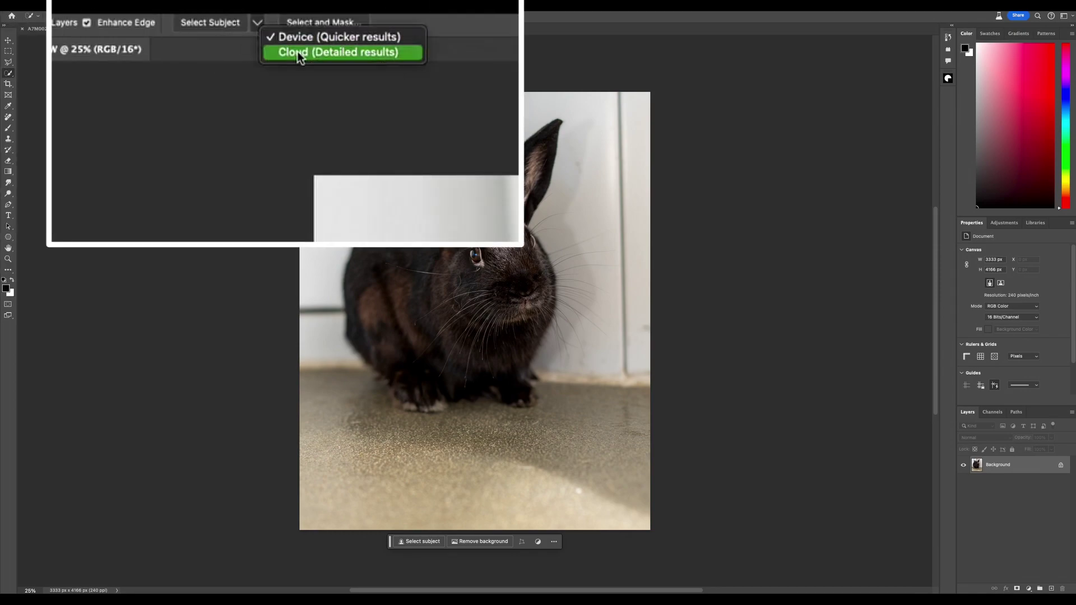
click(301, 53)
click(251, 15)
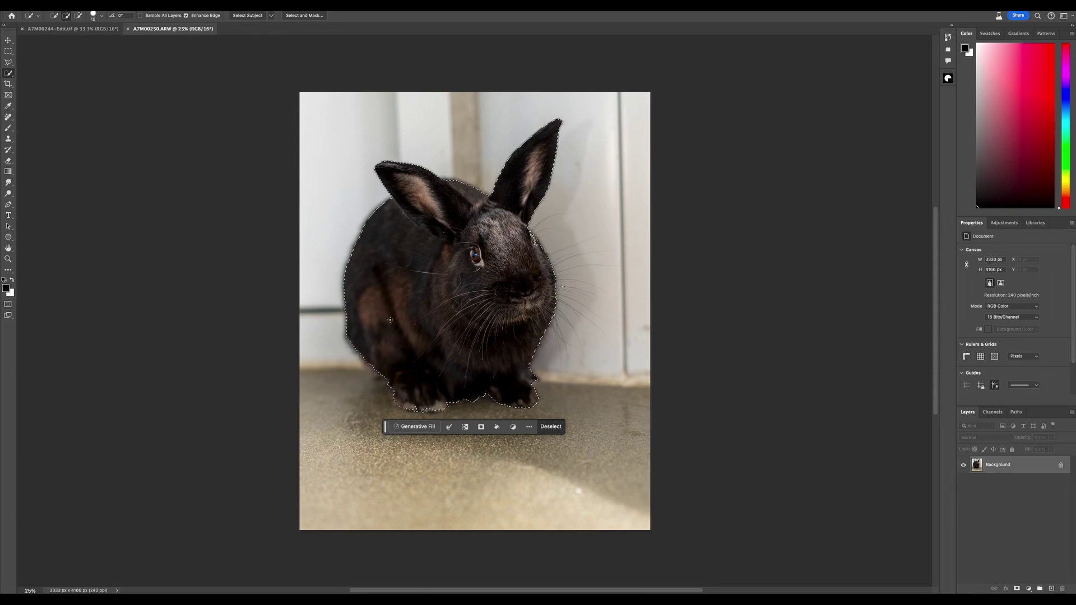
- Copy the selected rabbit, and replace everything around it using Generative Fill on the inverted selection with an empty prompt
key(super+c)
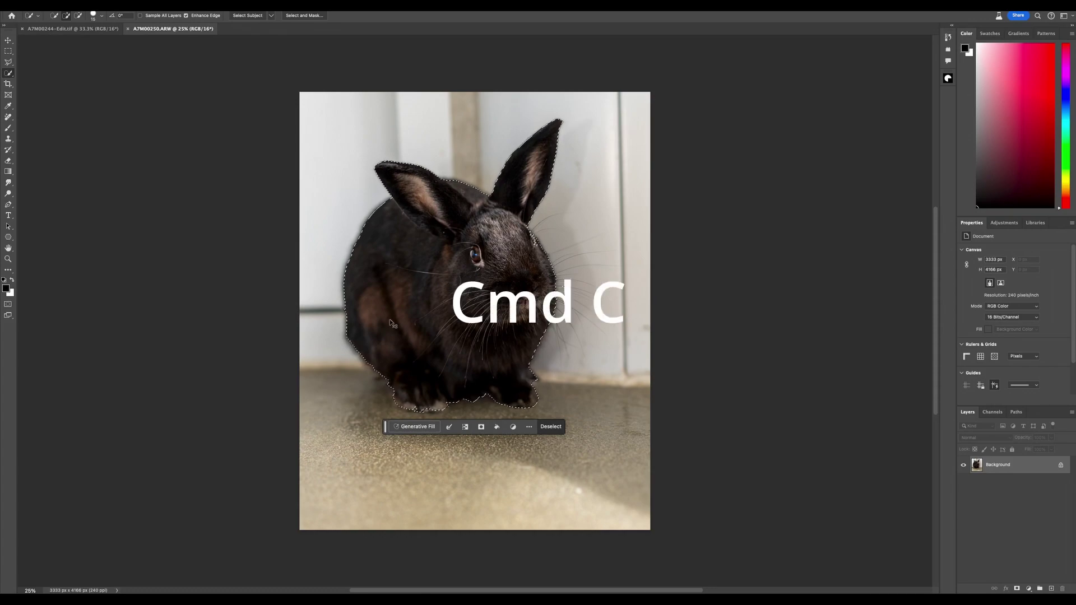
click(464, 426)
click(405, 541)
click(555, 541)
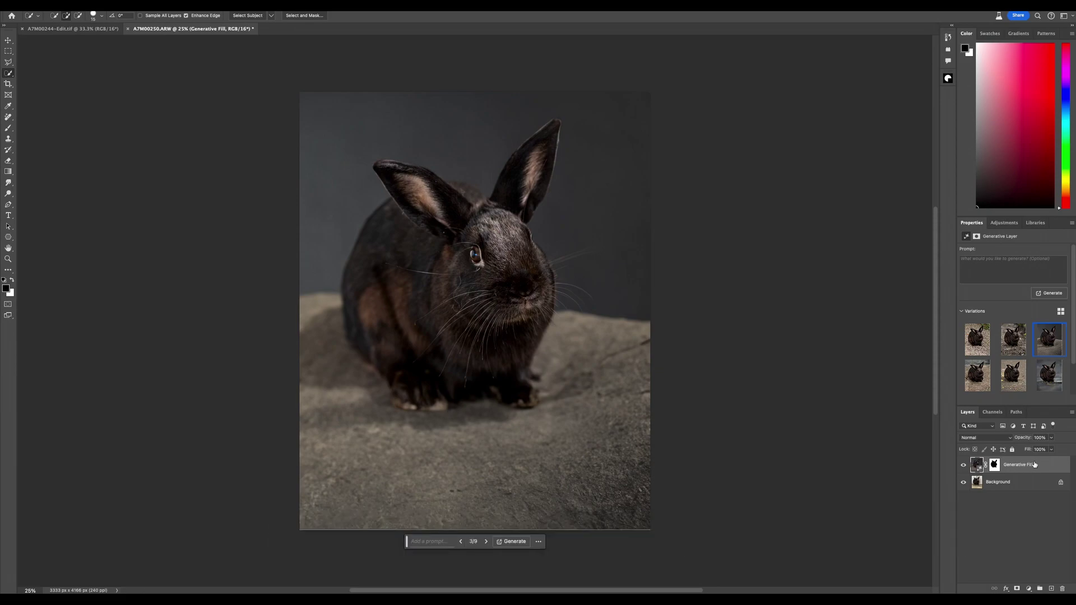
- Try aligning a pasted copy of the rabbit over the original, and undo both the move and the paste
key(ctrl+v)
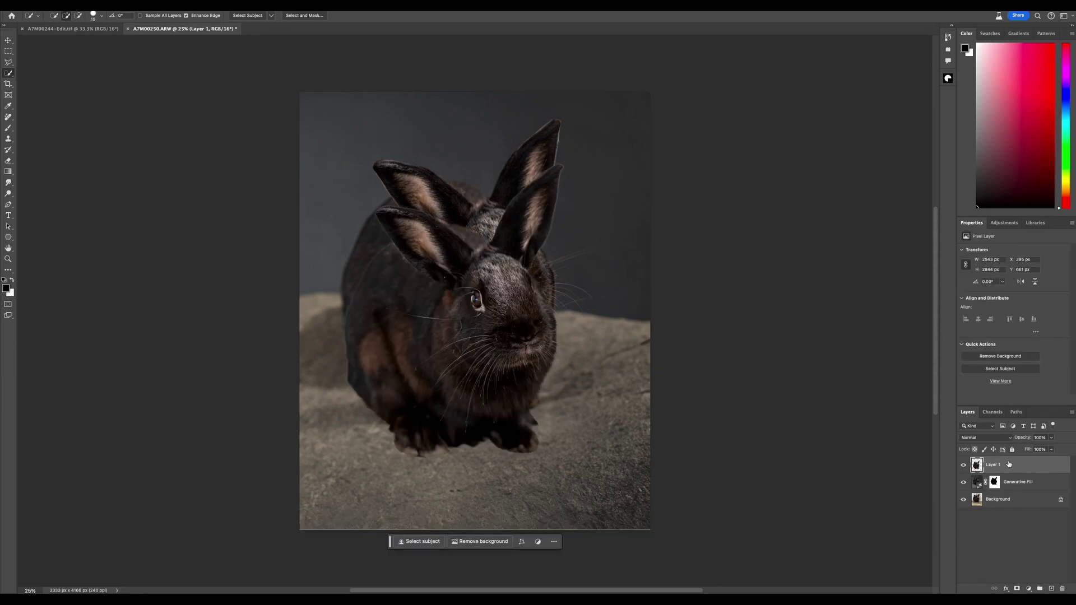
key(v)
drag(458, 301, 457, 263)
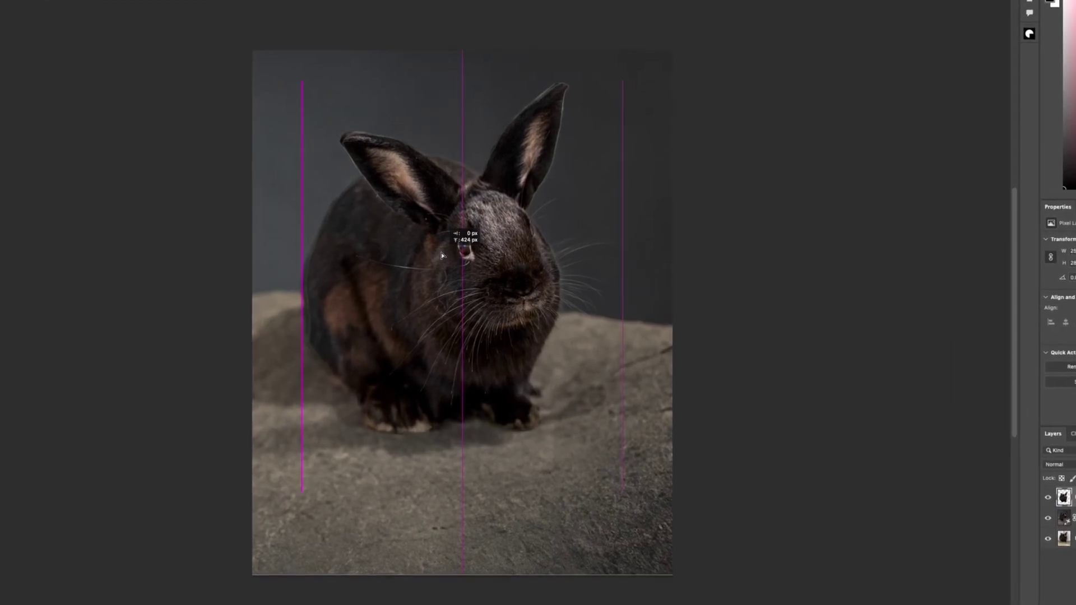
drag(442, 255, 443, 256)
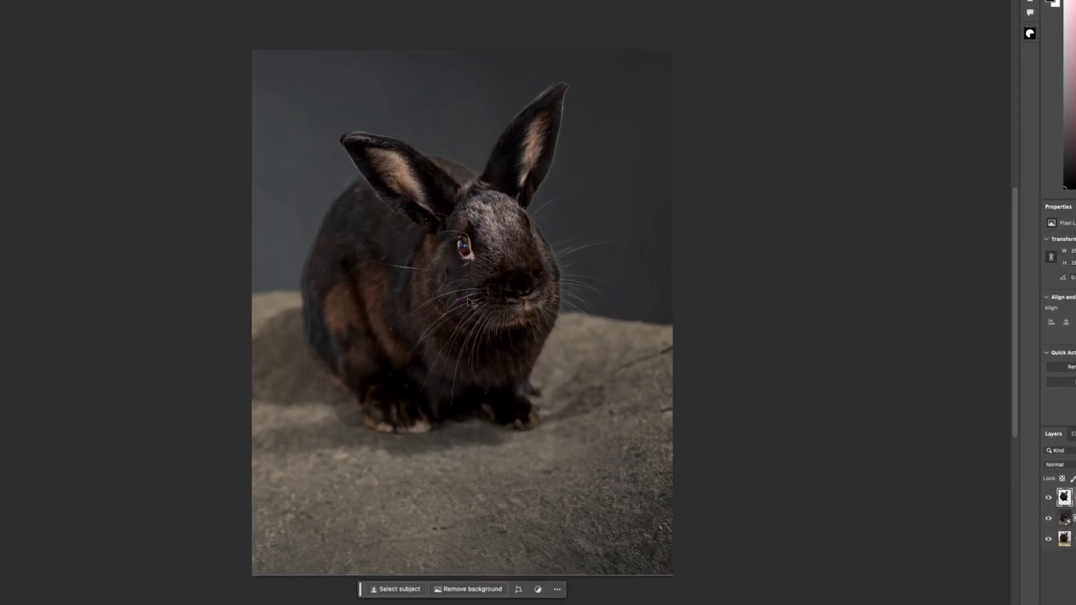
key(ctrl+z)
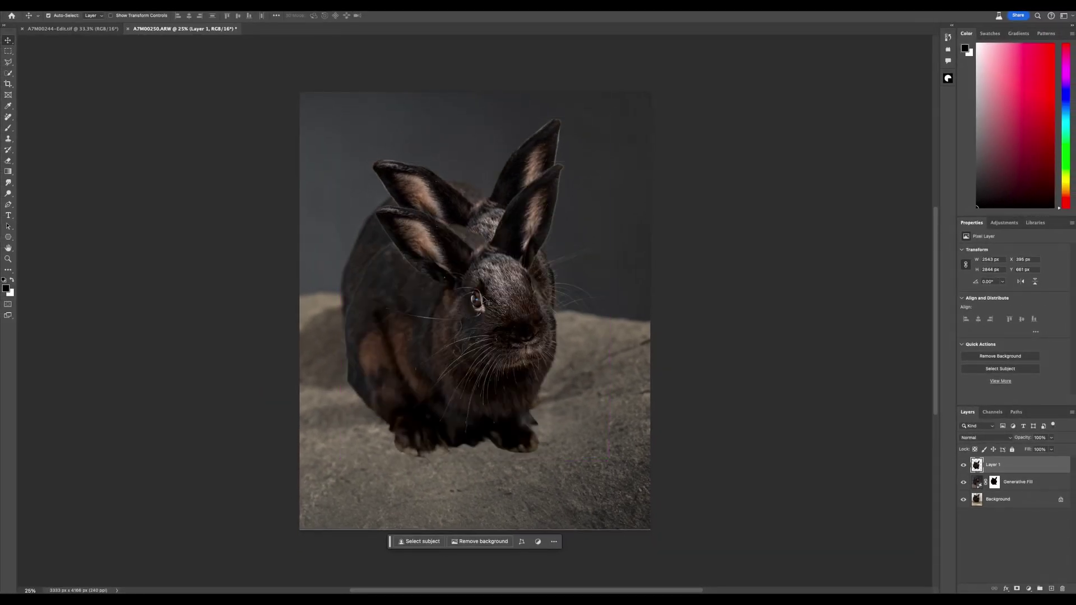
key(ctrl+z)
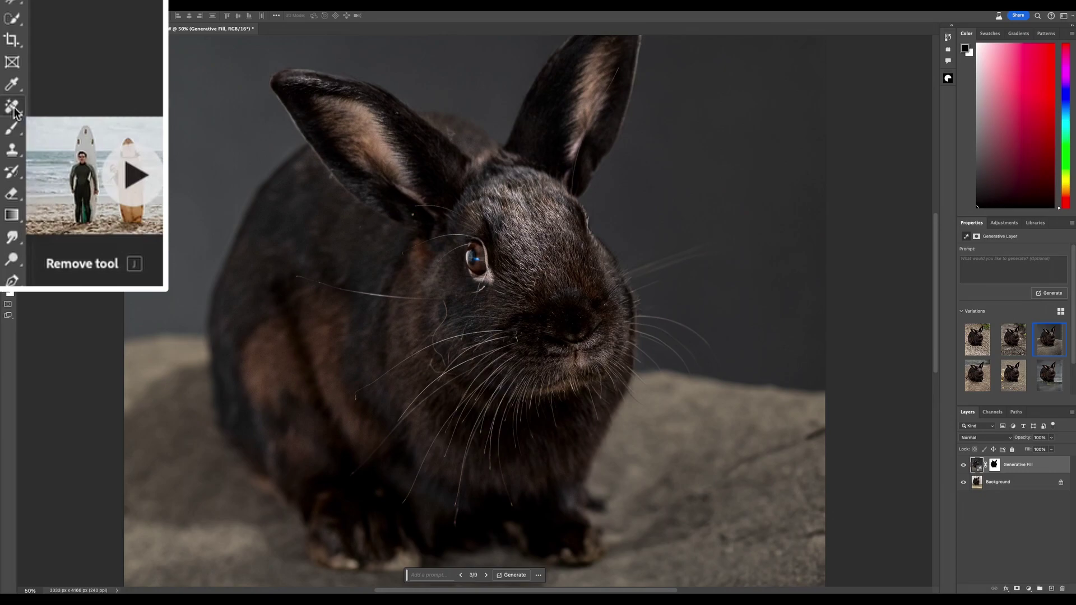
- Flatten the image into a single layer and get the Remove tool ready at 200% zoom on the rabbit's face
click(7, 117)
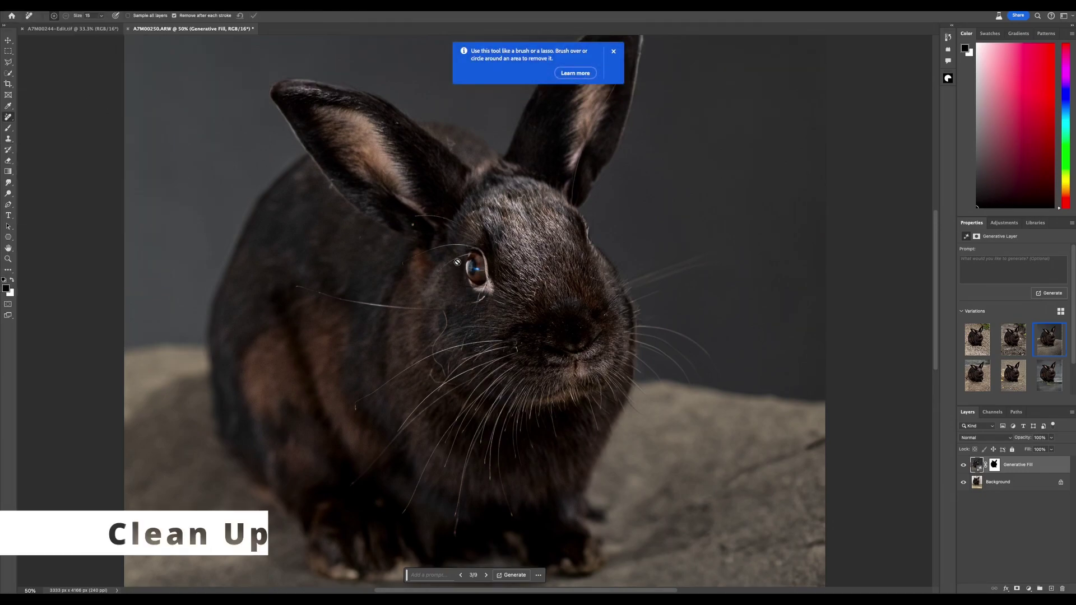
key(ctrl+plus)
key(ctrl+plus)
key(ctrl+plus)
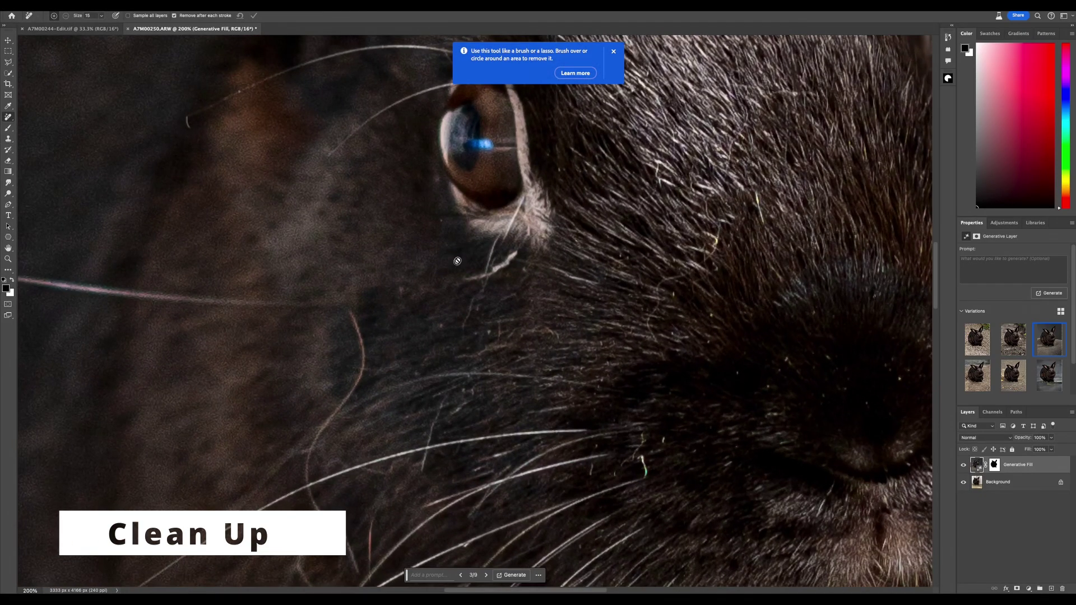
click(613, 52)
right_click(1022, 464)
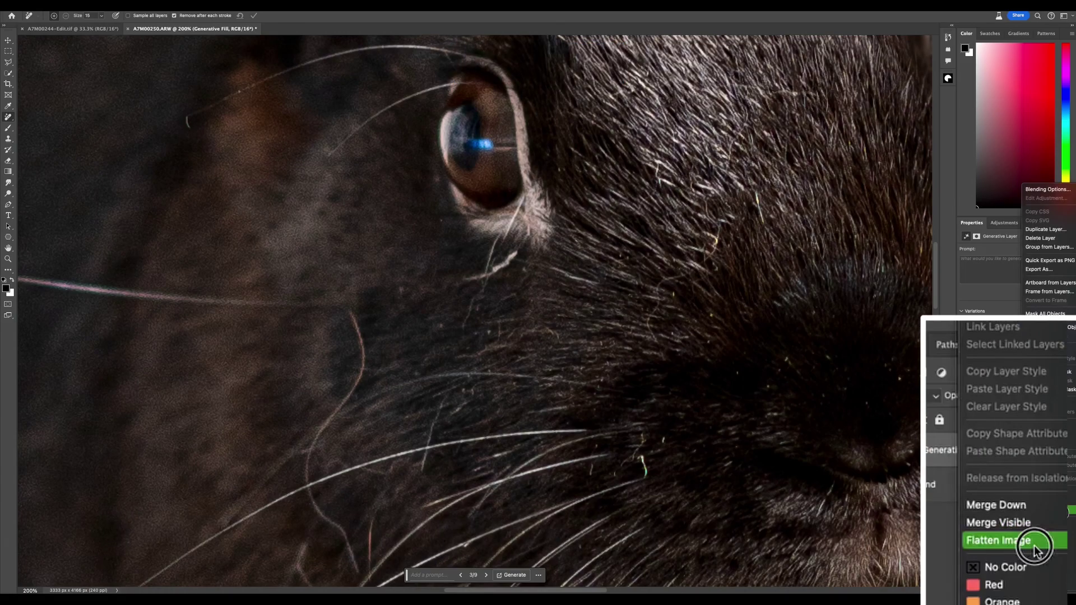
click(1058, 514)
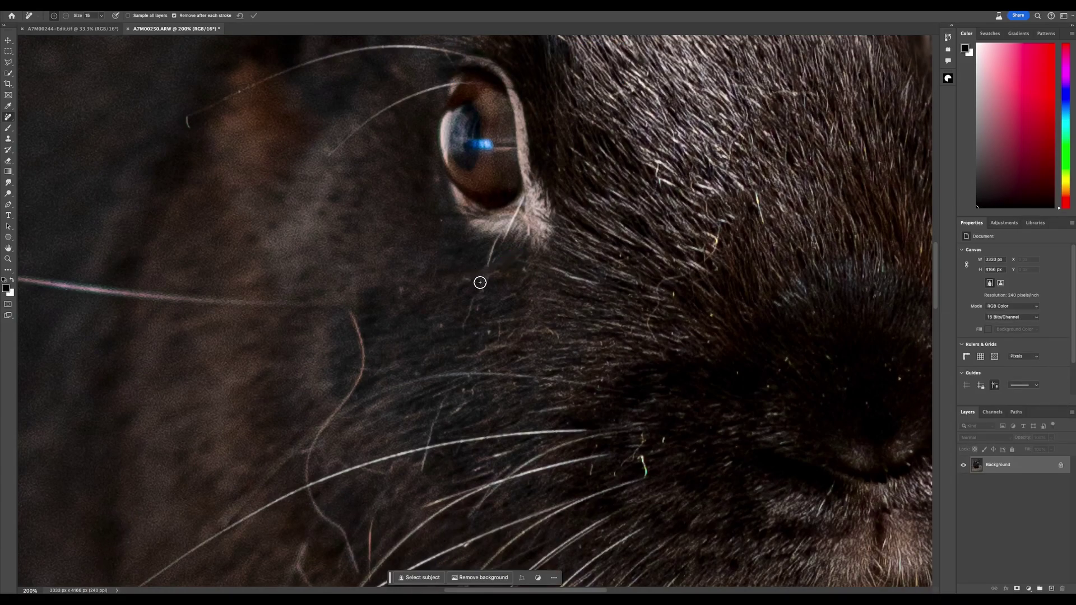
- Remove the pale debris beneath the rabbit's eye and a small speck on its nose with the Remove tool
drag(514, 247, 492, 271)
scroll(649, 320, up, 1)
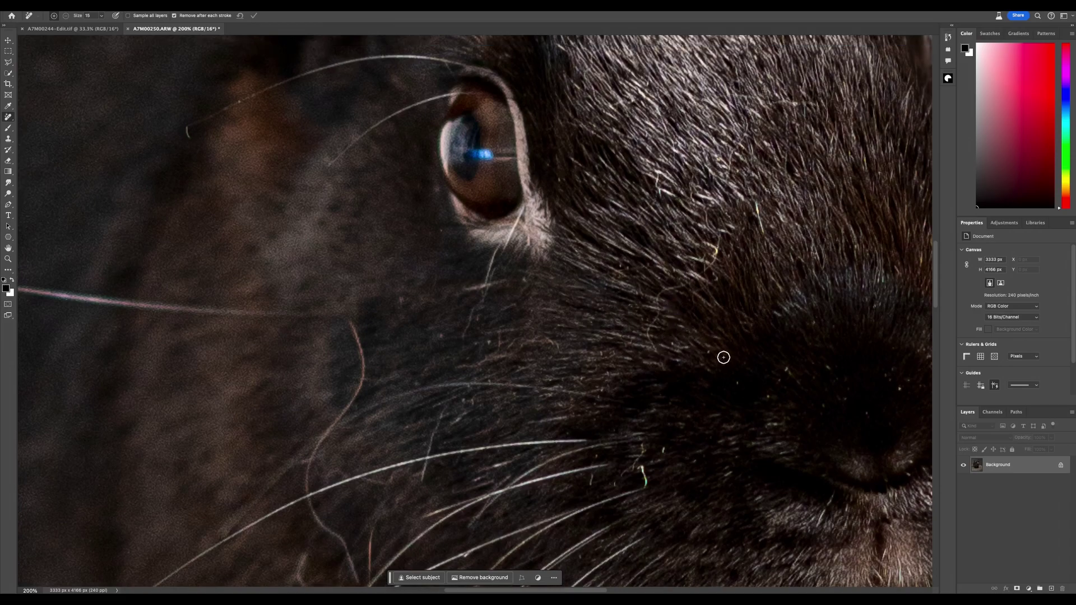
scroll(729, 383, right, 4)
scroll(543, 396, down, 3)
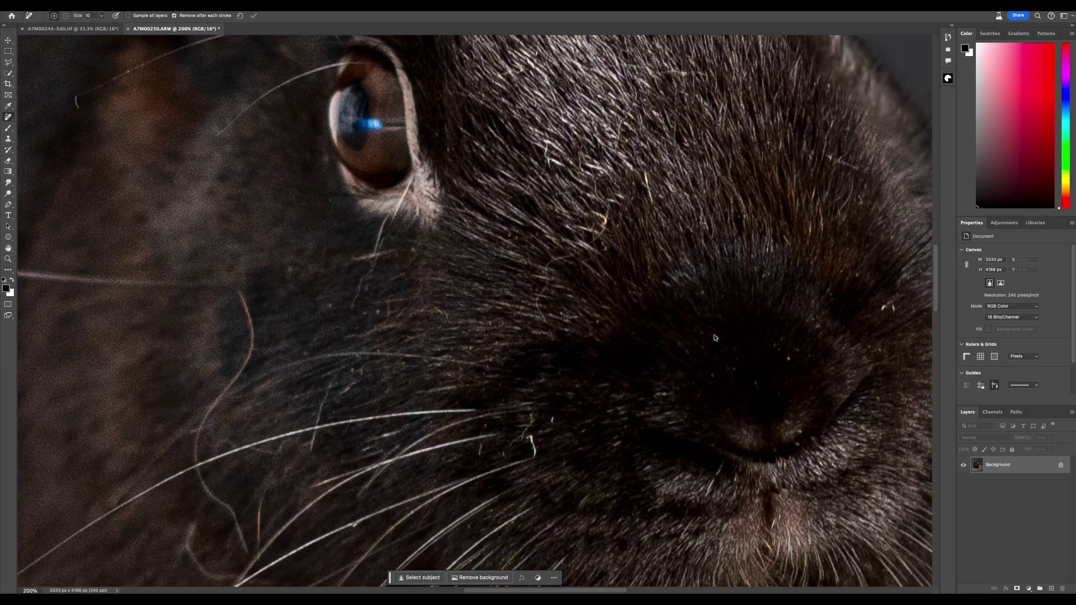
click(789, 359)
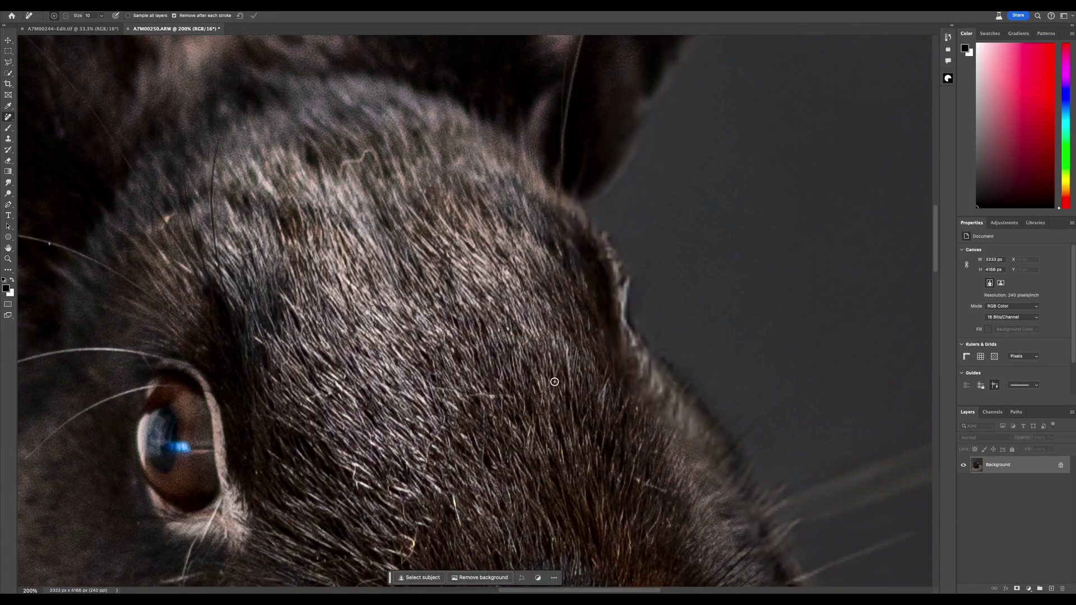
- Remove the light debris from the fur between the rabbit's eye and nose with the Remove tool
scroll(469, 352, down, 1)
scroll(437, 428, down, 5)
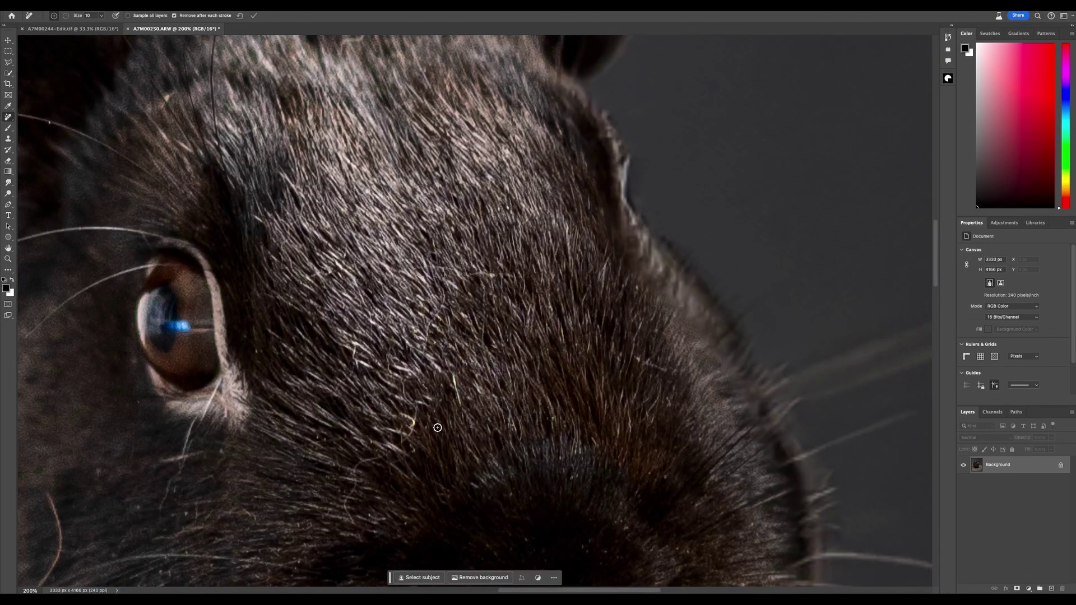
mouse_move(403, 439)
mouse_down()
mouse_move(404, 384)
mouse_move(386, 358)
mouse_up()
scroll(410, 453, left, 7)
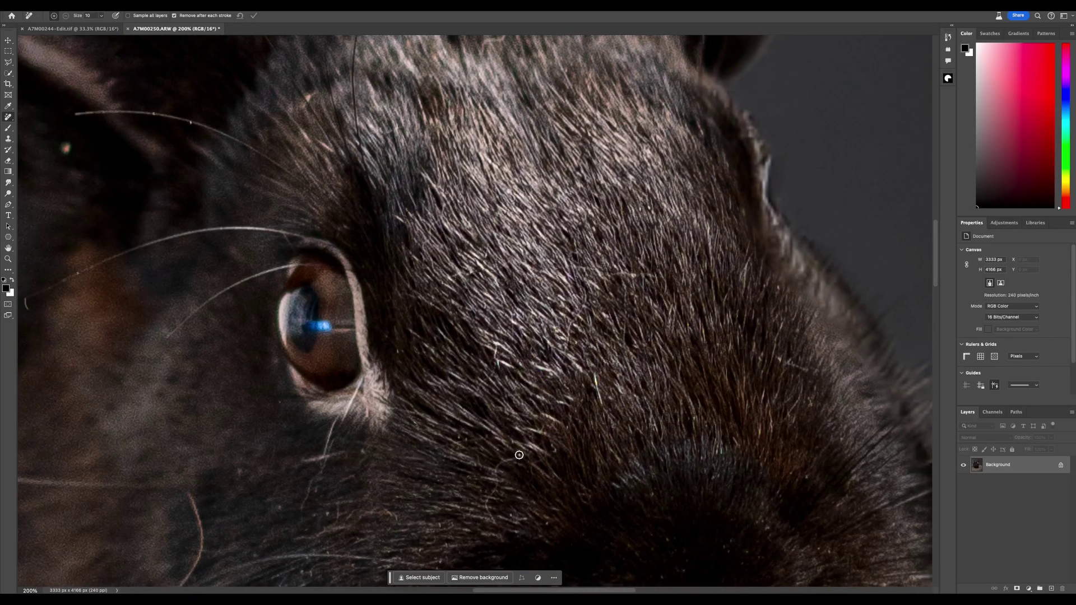
drag(522, 456, 497, 461)
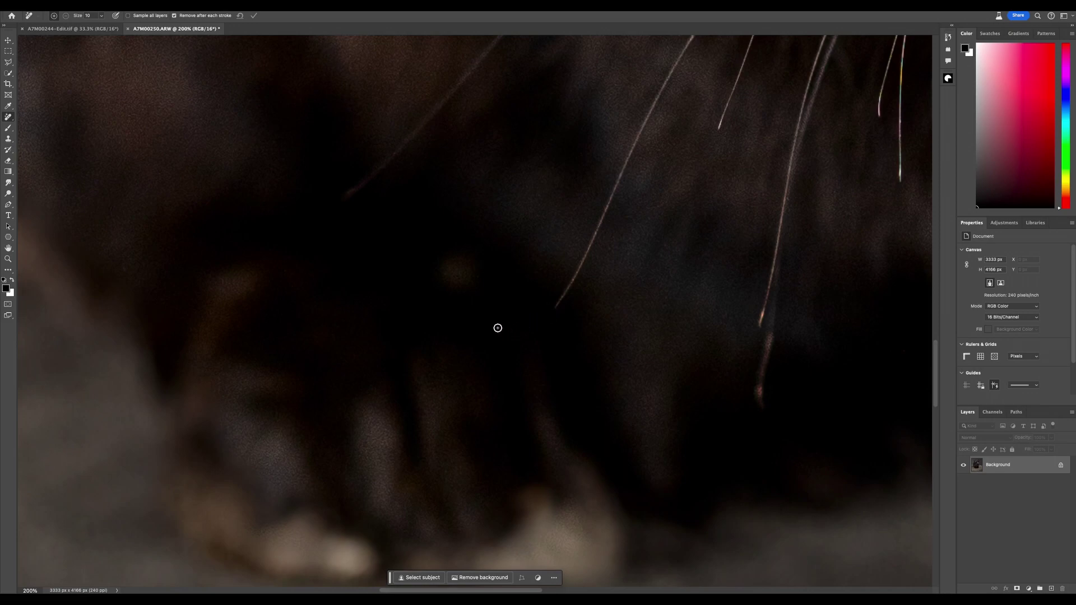
- Paint out the bright tips of the long whiskers hanging above the rabbit's front paws
scroll(769, 337, right, 4)
drag(669, 323, 668, 314)
drag(668, 397, 671, 386)
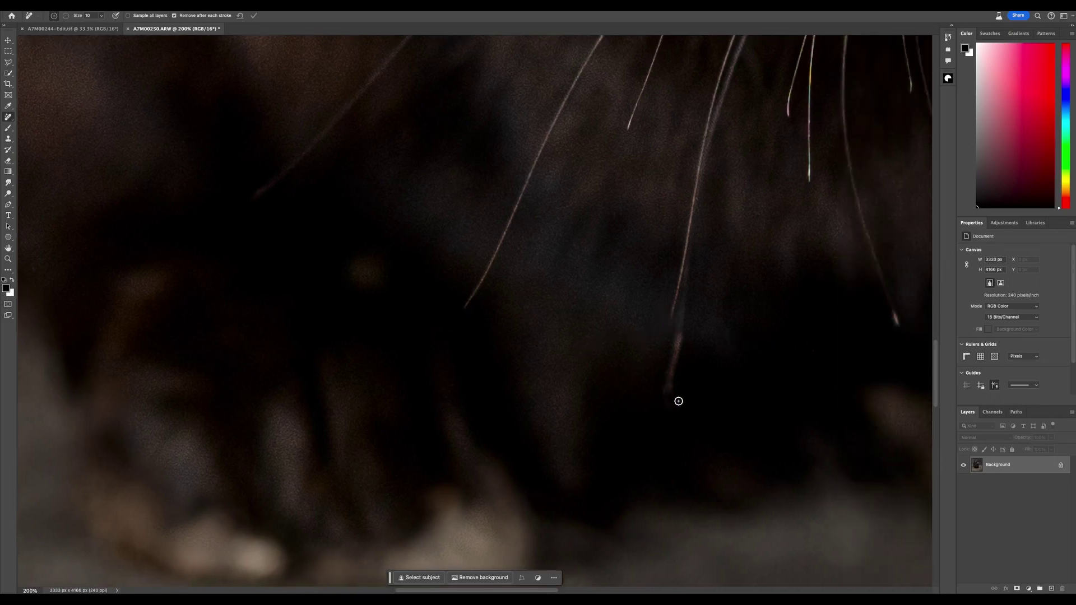
scroll(714, 326, right, 8)
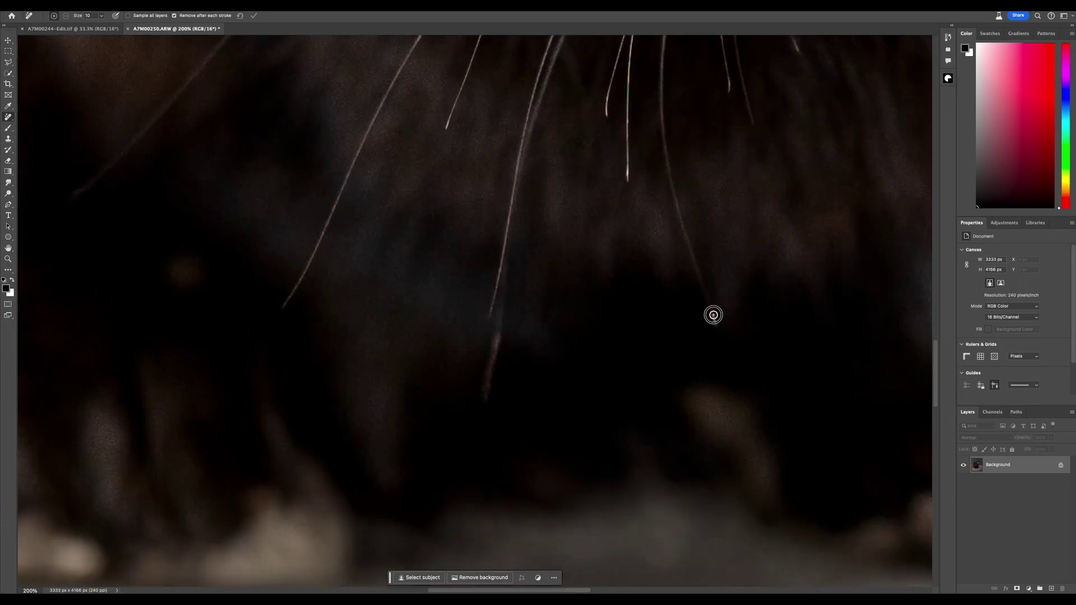
- Examine the whiskers, muzzle and chin fur up close for remaining debris, and check the whole portrait zoomed out
scroll(711, 325, up, 12)
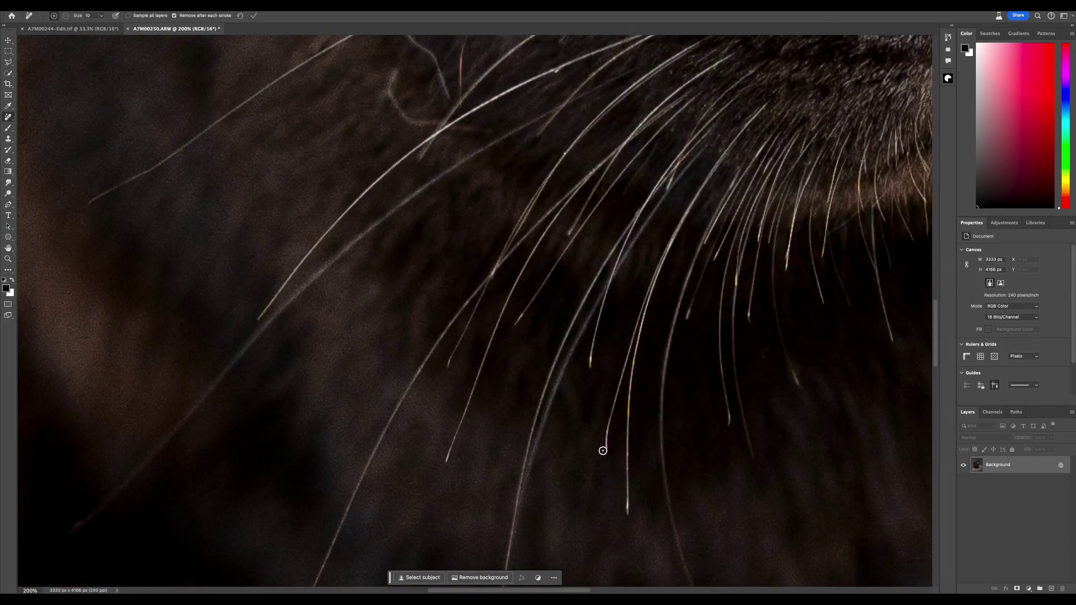
scroll(642, 433, right, 11)
scroll(643, 433, up, 3)
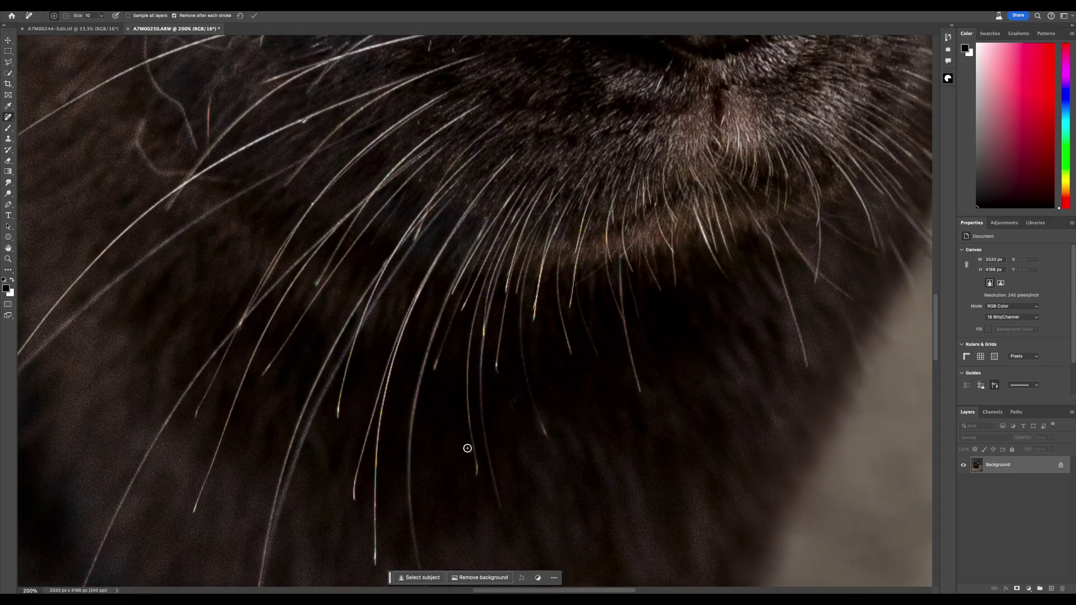
scroll(650, 426, up, 1)
scroll(650, 426, right, 10)
scroll(650, 425, up, 5)
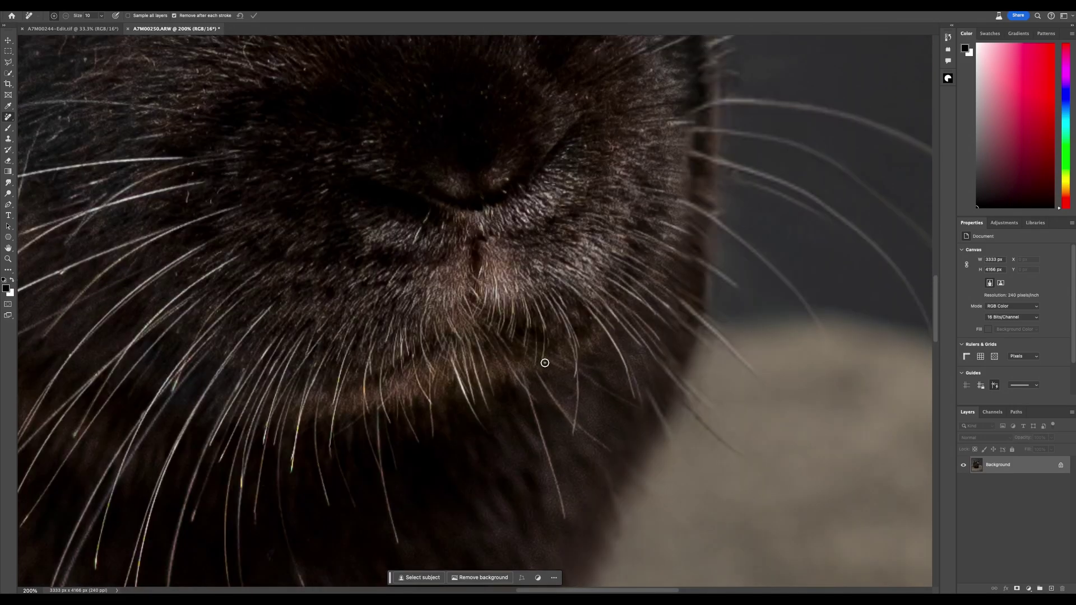
scroll(511, 386, up, 12)
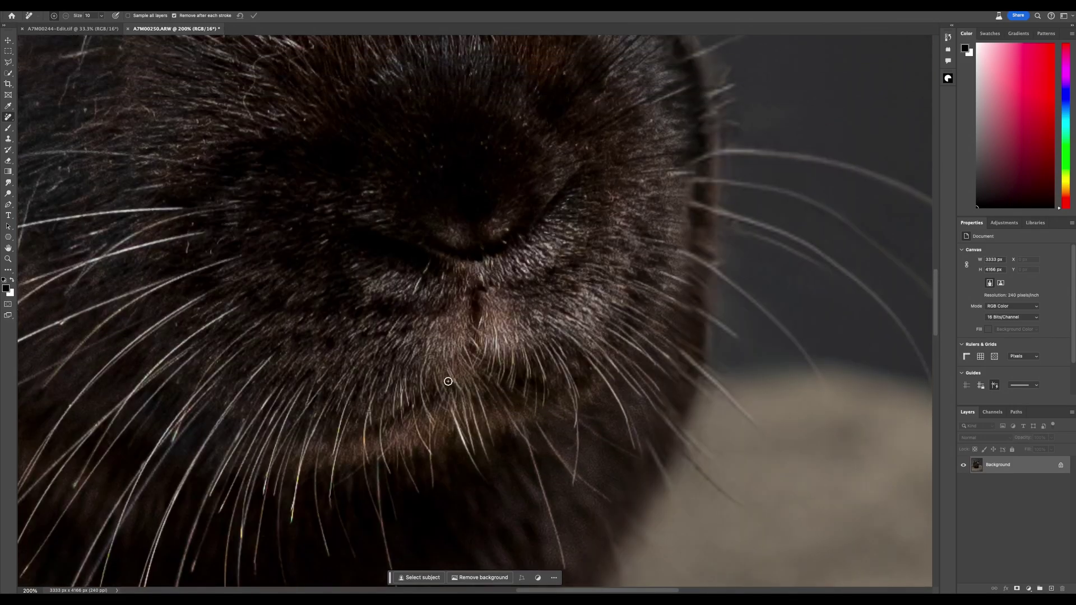
scroll(435, 386, left, 9)
scroll(383, 388, left, 8)
key(super+minus)
key(super+minus)
key(super+minus)
key(super+minus)
key(super+minus)
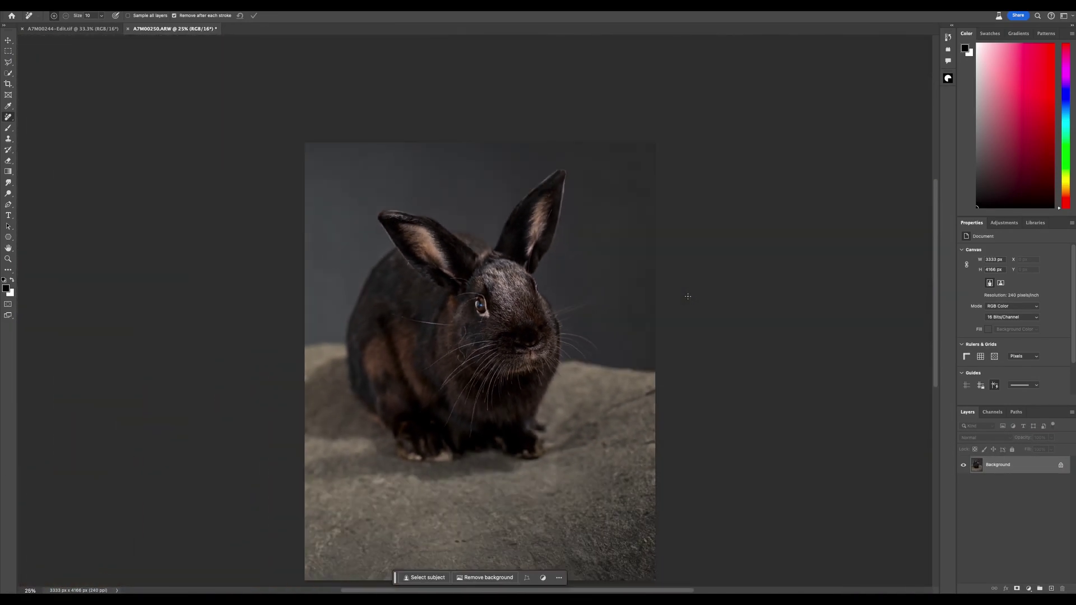
scroll(480, 267, down, 2)
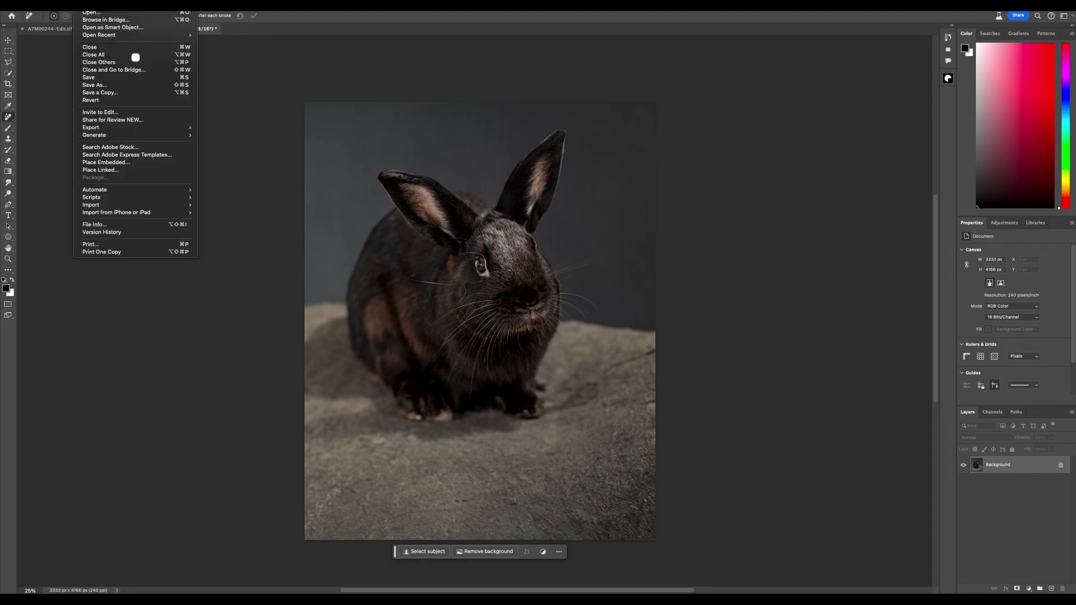
- Save the retouched portrait, switch to Lightroom and set its Post-Crop Vignette Amount to -15
click(87, 96)
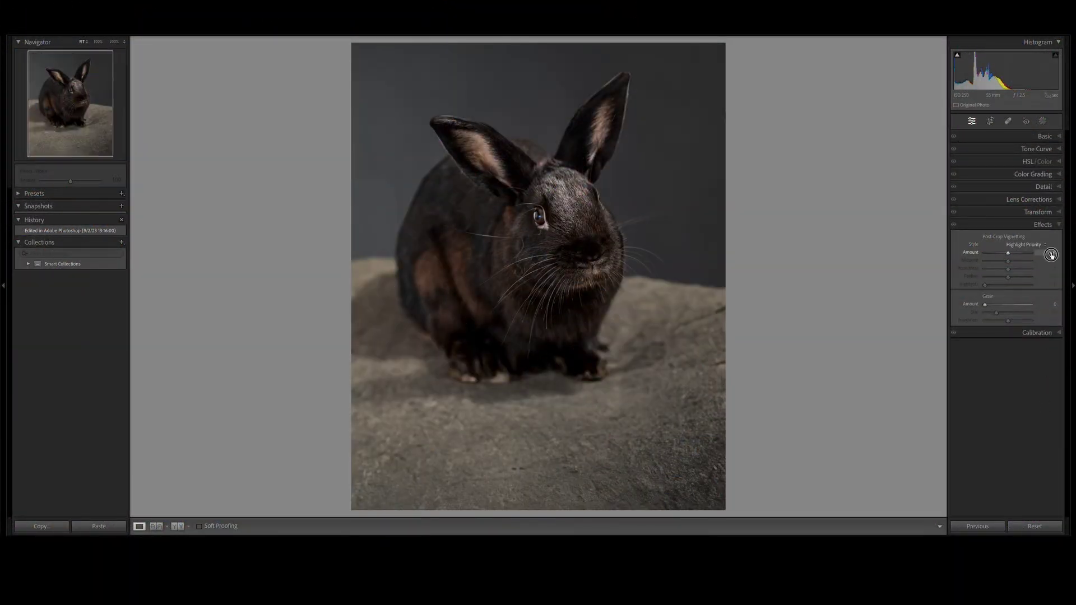
drag(1051, 255, 1044, 253)
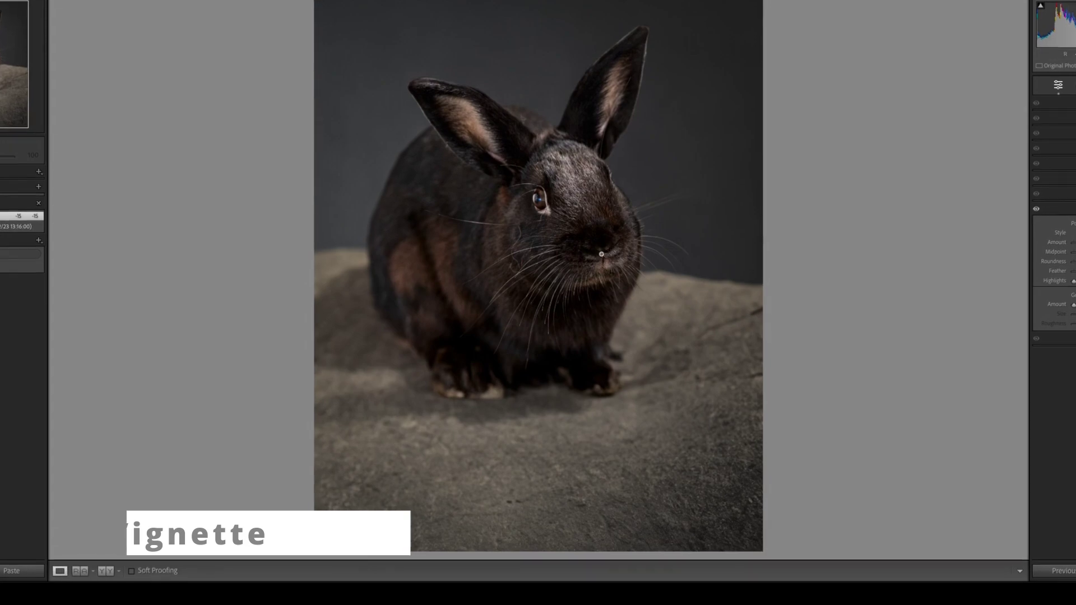
- Adjust the portrait's white balance to Temp +2 and Tint +4, and raise Exposure to +0.10
click(1058, 129)
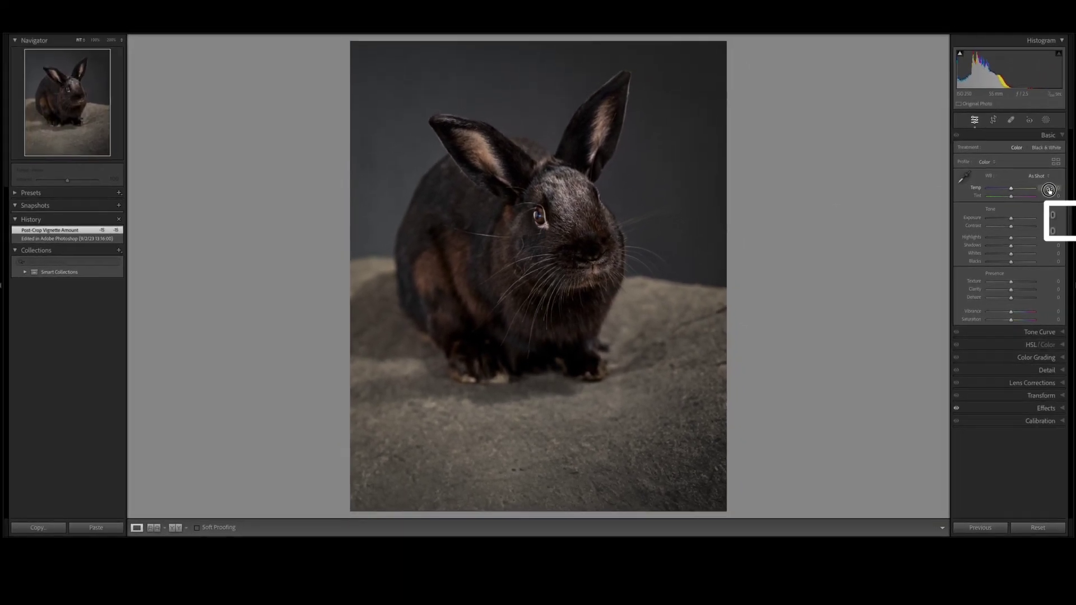
drag(1029, 158, 1030, 174)
drag(1029, 174, 1045, 197)
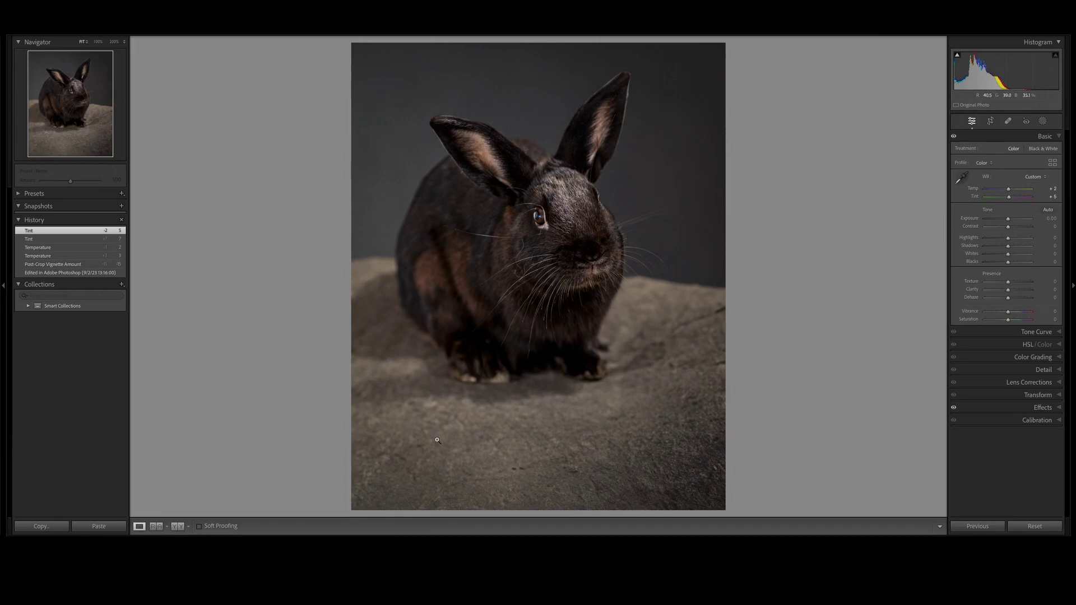
key(Down)
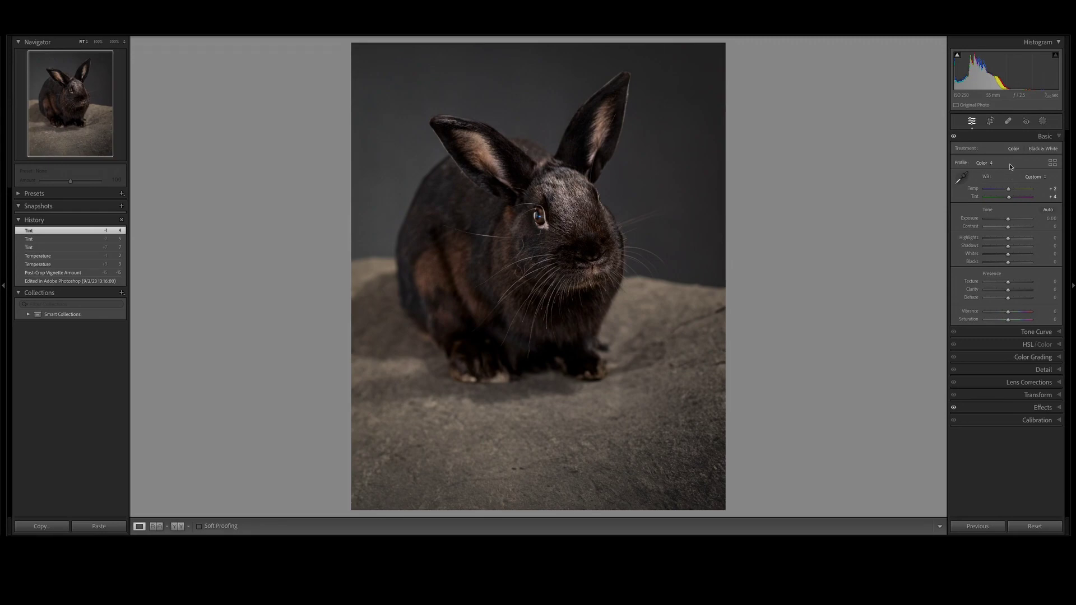
key(equal)
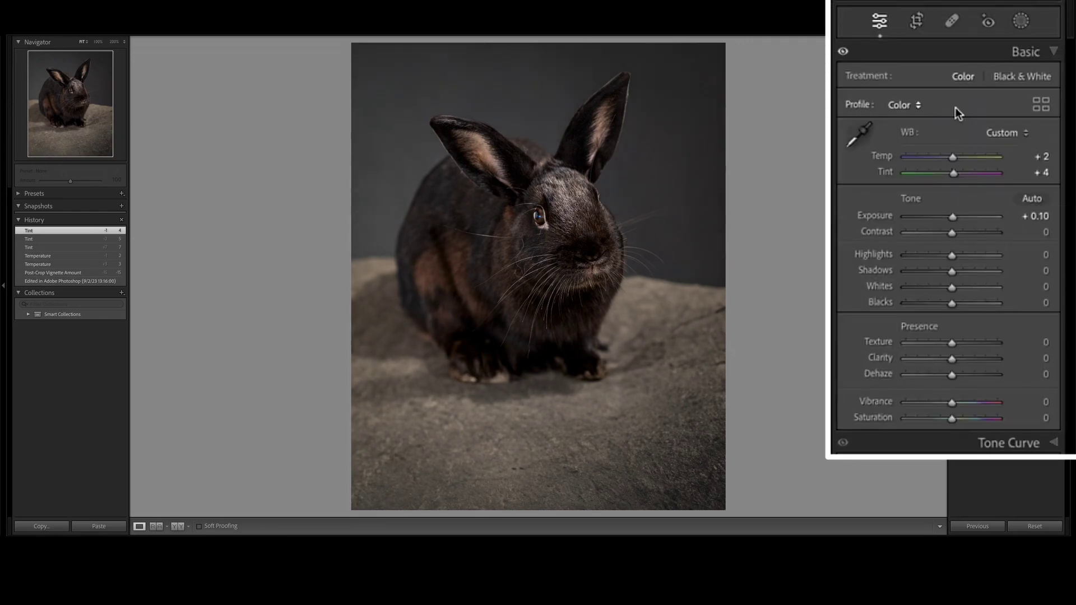